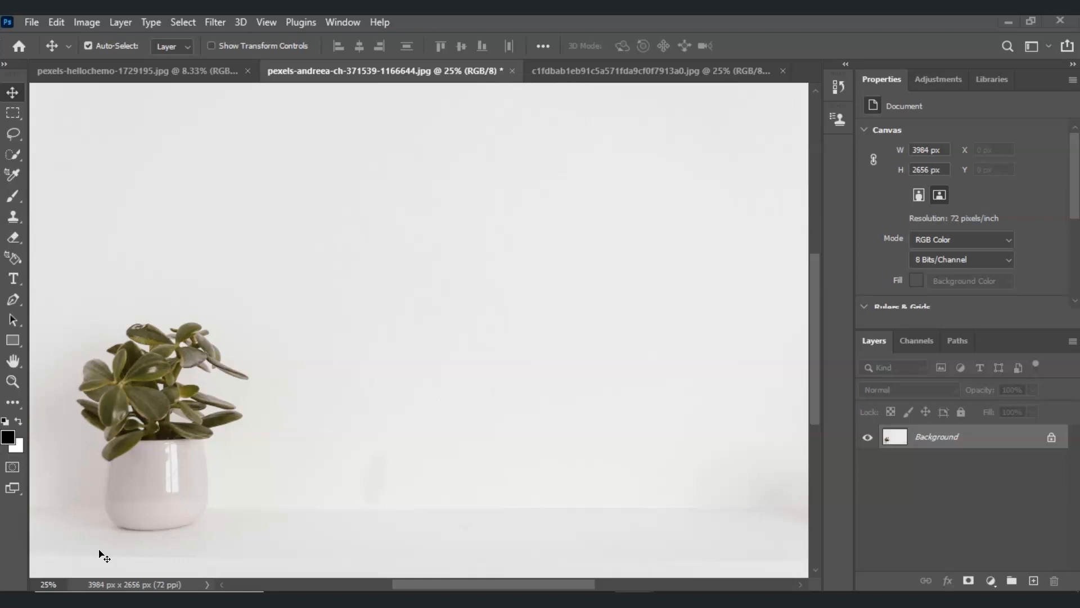
Step: Activate the Clone Stamp tool and set its brush size to 111 px
{"action": "left_click", "coordinate": [294, 456]}
{"action": "left_click", "coordinate": [16, 218]}
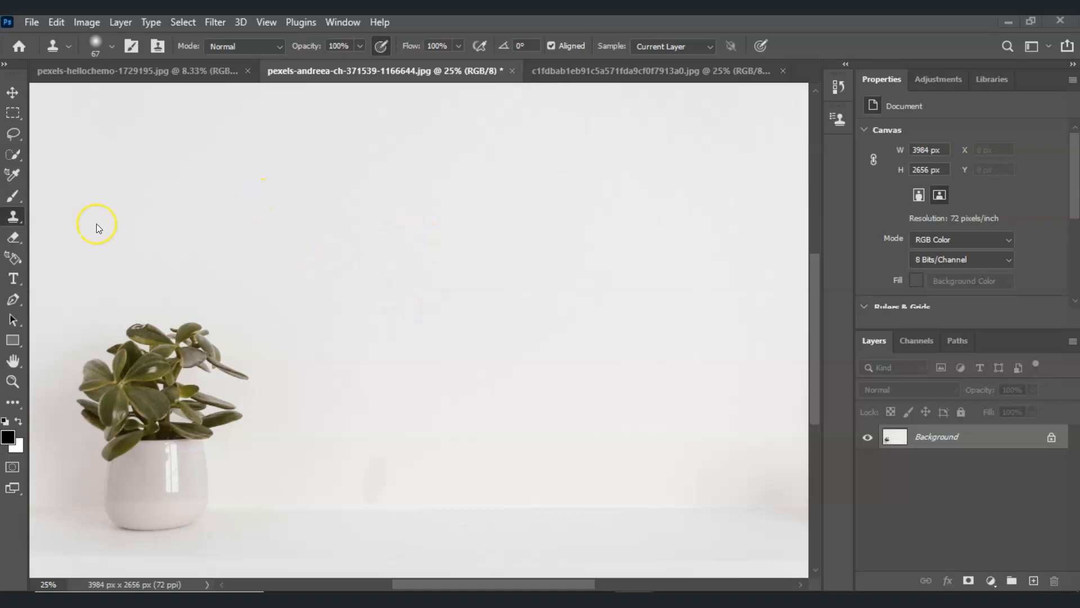
{"action": "left_click", "coordinate": [113, 42]}
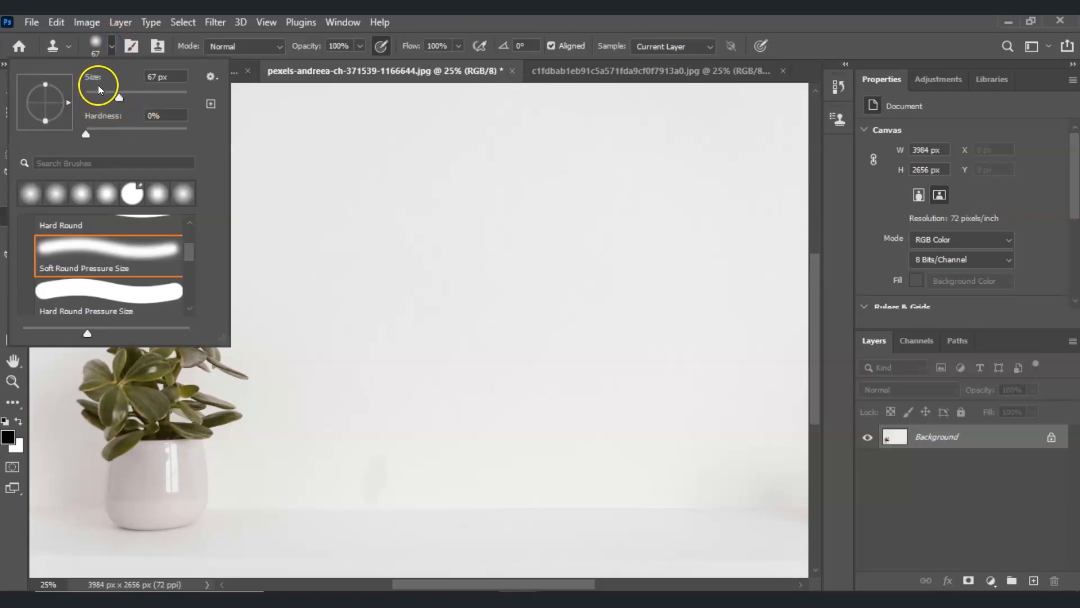
{"action": "mouse_move", "coordinate": [115, 97]}
{"action": "left_mouse_down"}
{"action": "mouse_move", "coordinate": [91, 97]}
{"action": "mouse_move", "coordinate": [179, 99]}
{"action": "mouse_move", "coordinate": [122, 95]}
{"action": "mouse_move", "coordinate": [161, 97]}
{"action": "mouse_move", "coordinate": [139, 97]}
{"action": "left_mouse_up"}
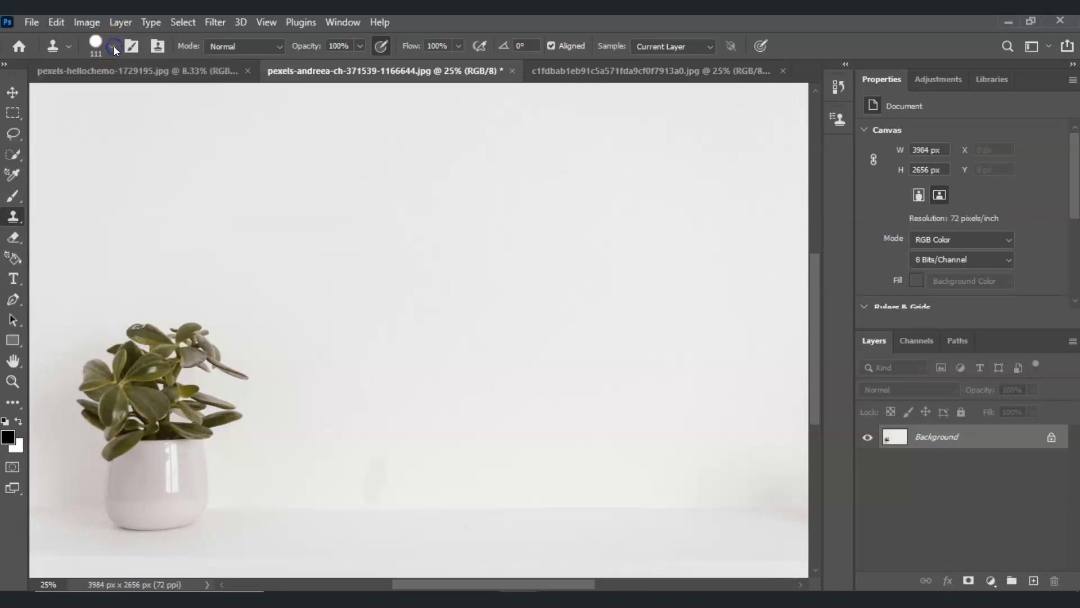
Step: Choose the Soft Round Pressure Opacity preset for the clone brush, giving it 0% hardness
{"action": "left_click", "coordinate": [113, 46]}
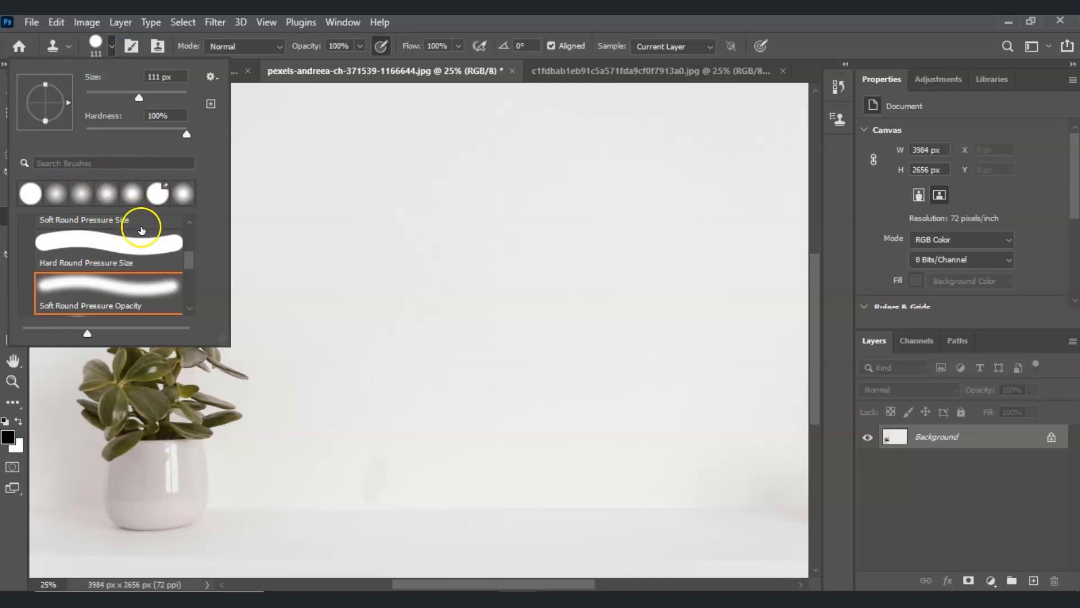
{"action": "scroll", "coordinate": [143, 237], "scroll_direction": "down", "scroll_amount": 1}
{"action": "scroll", "coordinate": [149, 239], "scroll_direction": "up", "scroll_amount": 3}
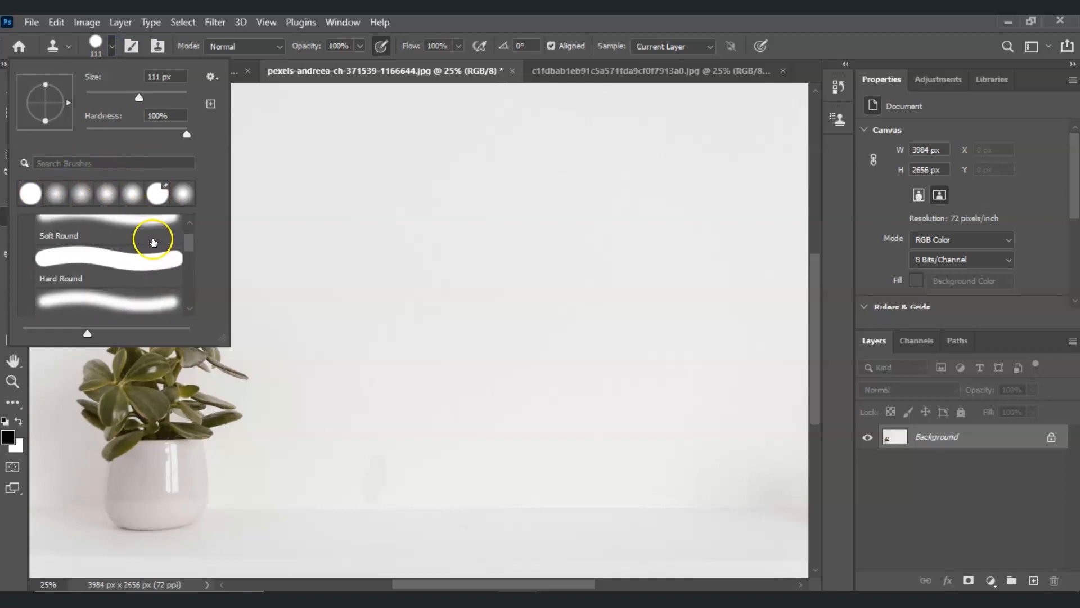
{"action": "scroll", "coordinate": [153, 242], "scroll_direction": "up", "scroll_amount": 1}
{"action": "scroll", "coordinate": [154, 242], "scroll_direction": "down", "scroll_amount": 4}
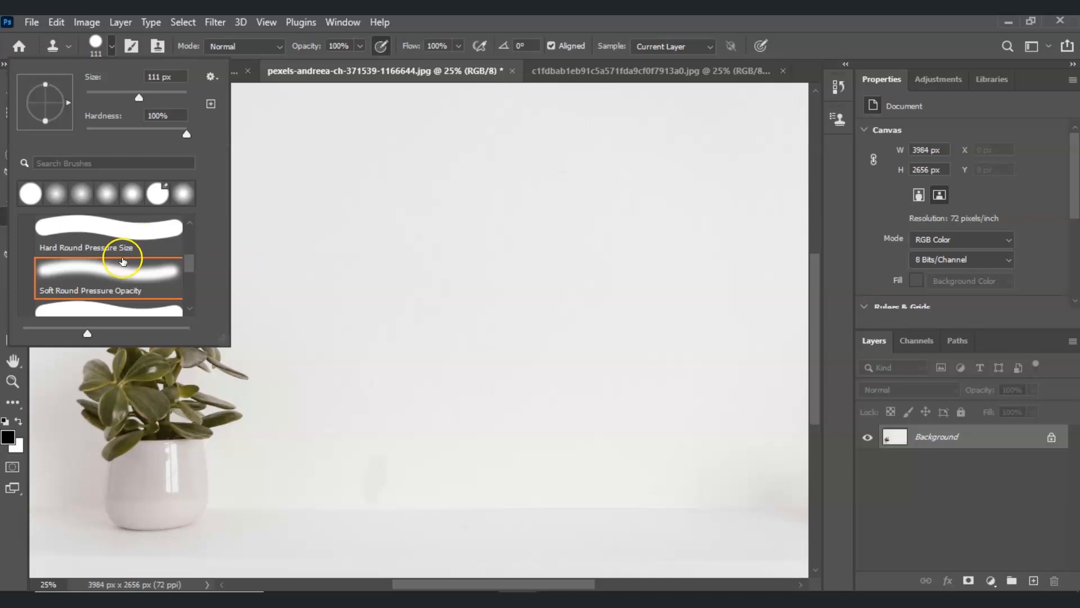
{"action": "left_click", "coordinate": [116, 309]}
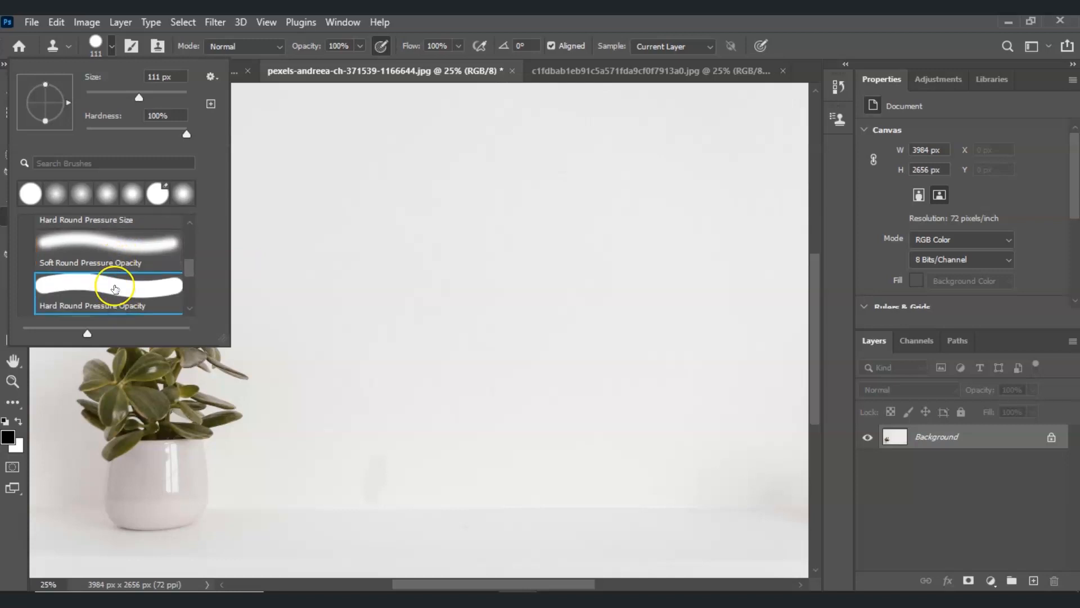
{"action": "left_click", "coordinate": [121, 252]}
{"action": "left_click", "coordinate": [116, 287]}
{"action": "left_click", "coordinate": [116, 255]}
{"action": "scroll", "coordinate": [118, 258], "scroll_direction": "up", "scroll_amount": 1}
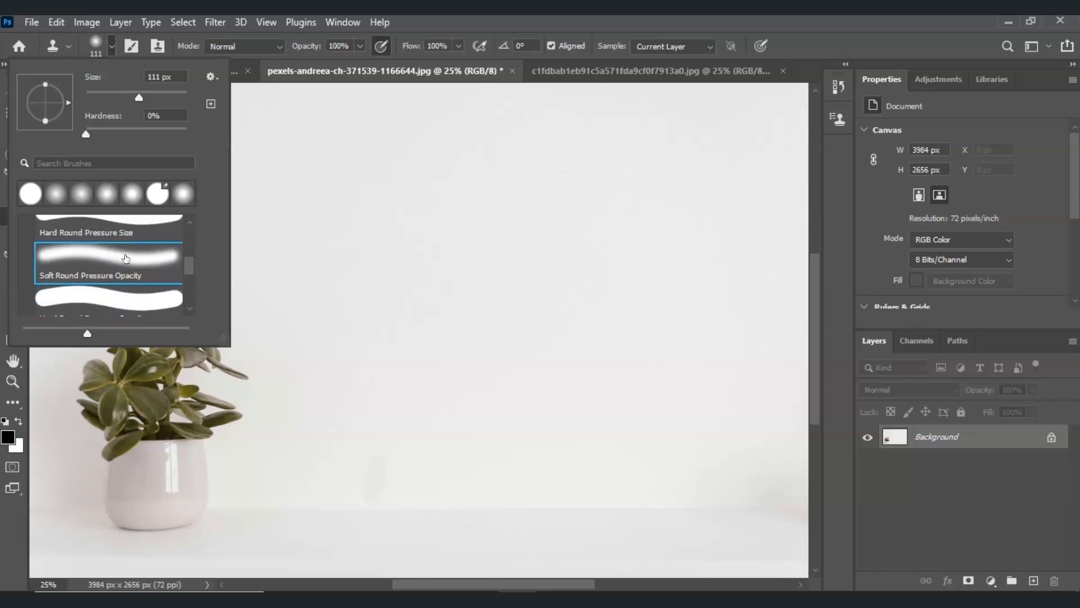
{"action": "left_click", "coordinate": [145, 259]}
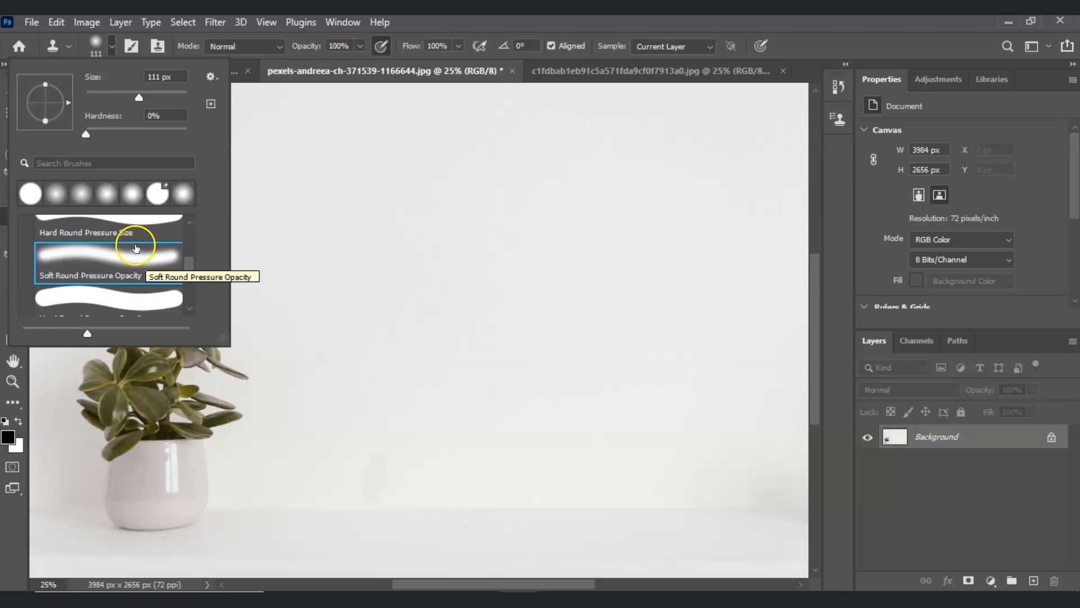
{"action": "key", "text": "Return"}
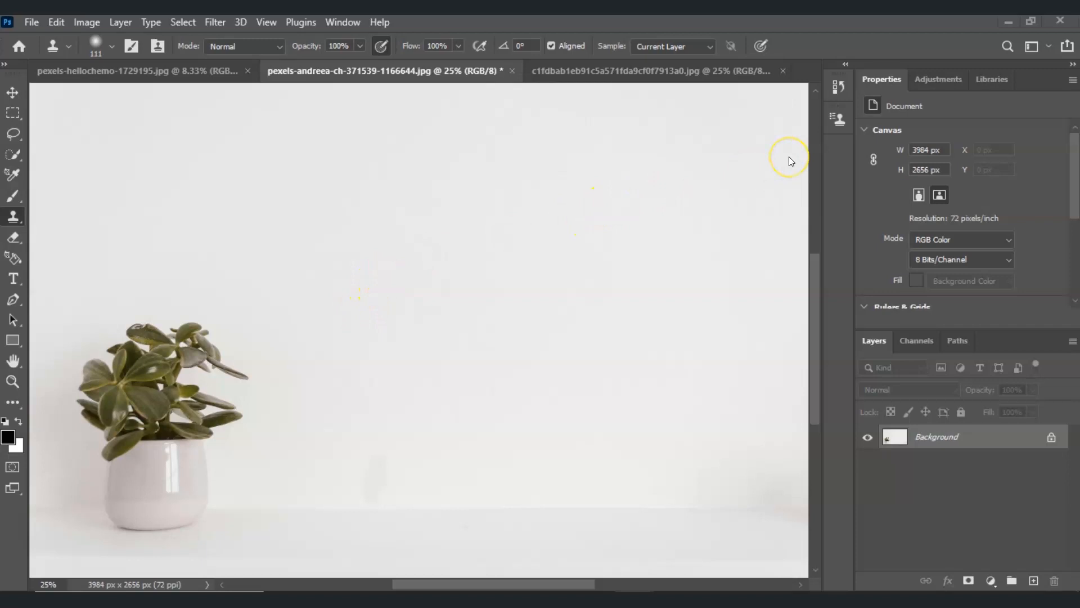
Step: Display the Clone Source settings for the Clone Stamp tool
{"action": "left_click", "coordinate": [839, 120]}
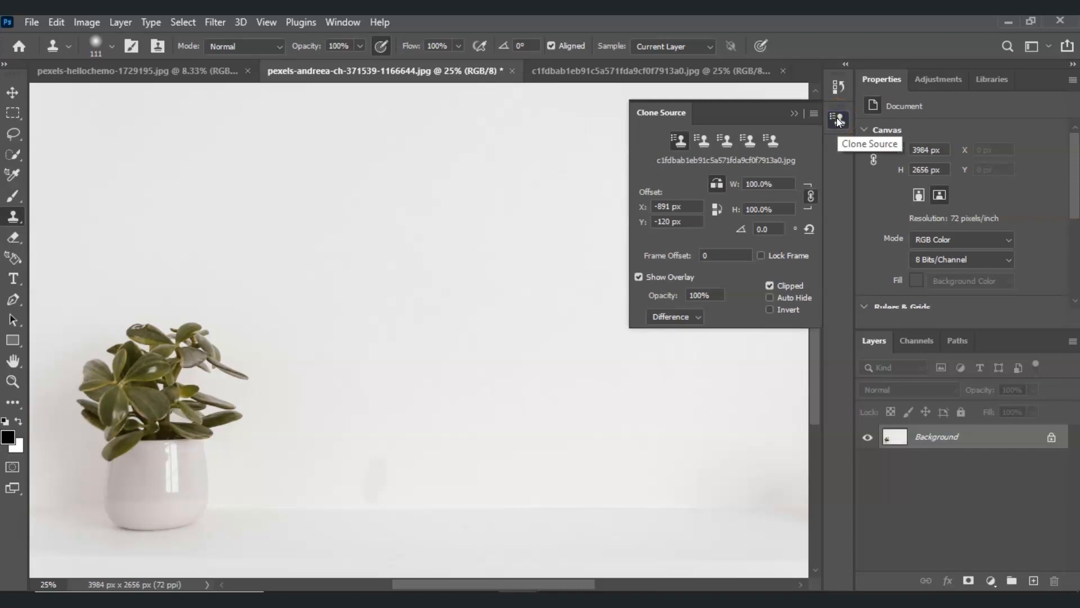
{"action": "left_click", "coordinate": [353, 25]}
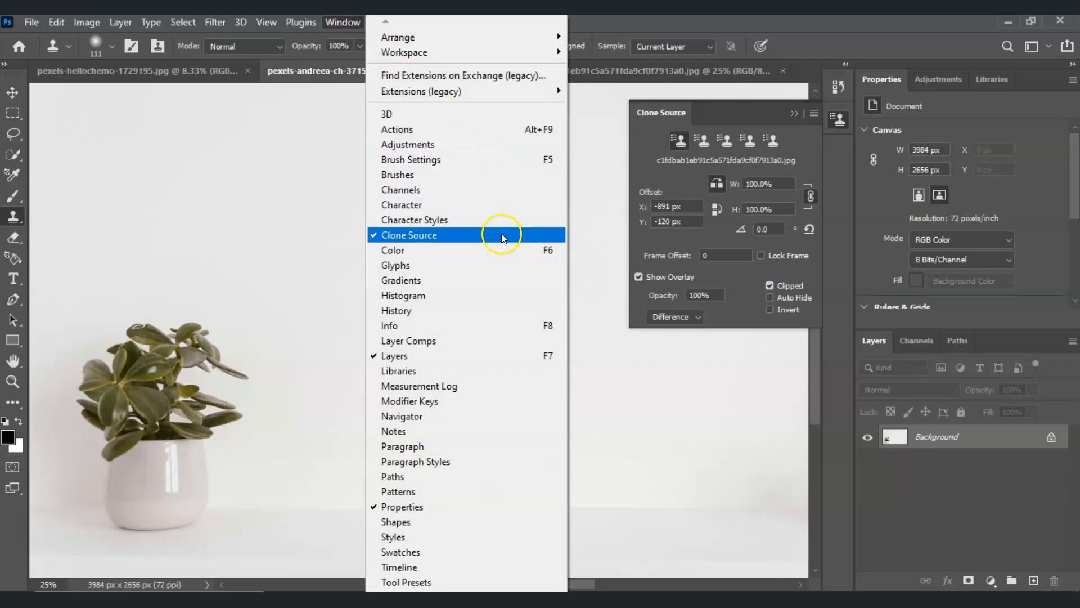
{"action": "left_click", "coordinate": [501, 234]}
{"action": "left_click", "coordinate": [345, 23]}
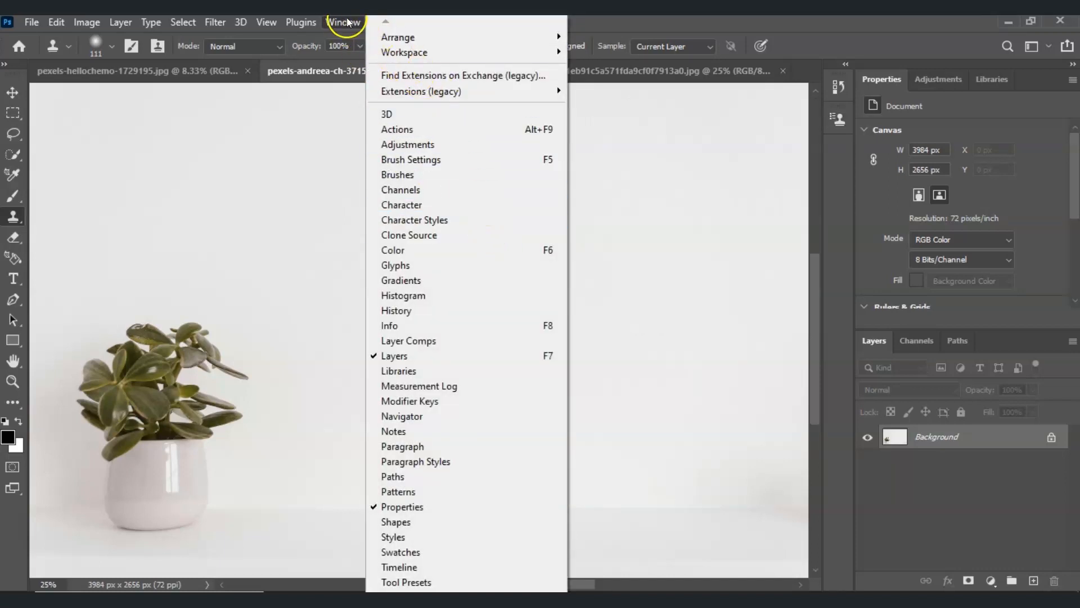
{"action": "left_click", "coordinate": [454, 234]}
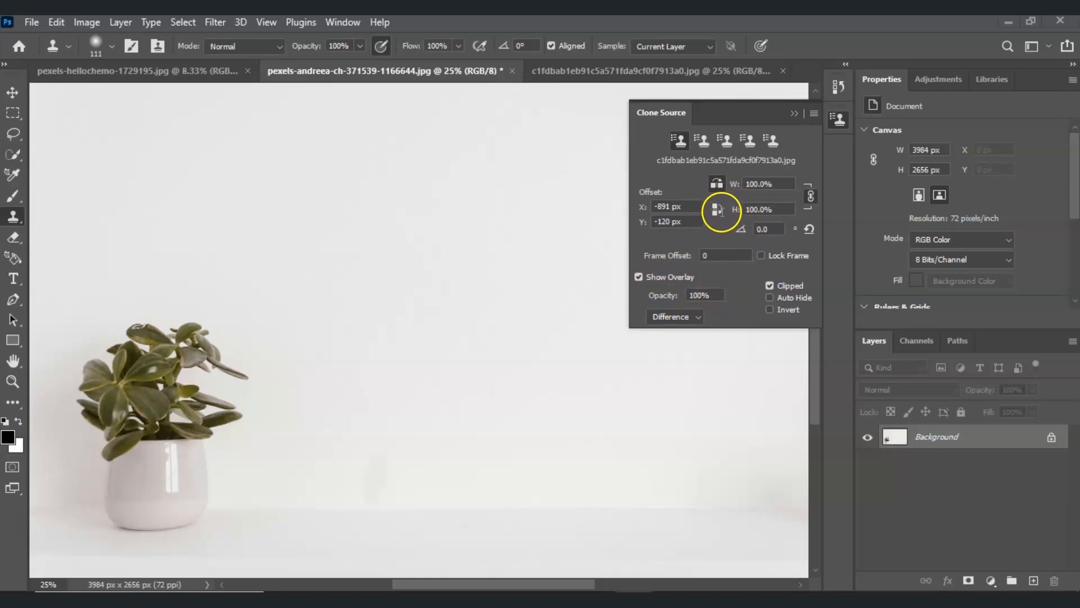
Step: Turn off horizontal flipping for the clone source and sample the plant's leaves in the current photo
{"action": "left_click", "coordinate": [503, 366], "text": "alt"}
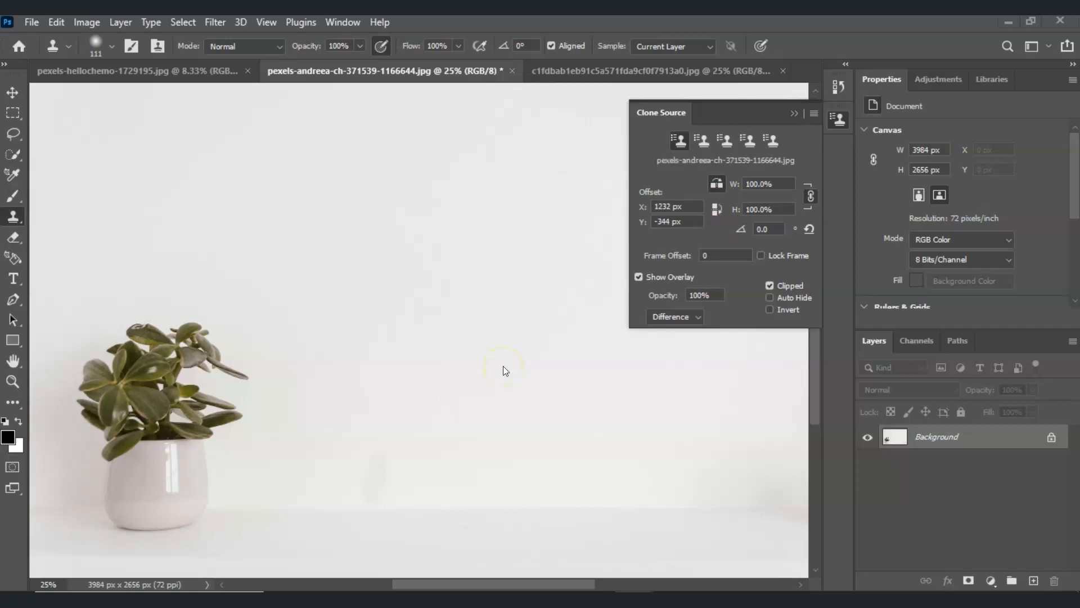
{"action": "left_click", "coordinate": [542, 326], "text": "alt"}
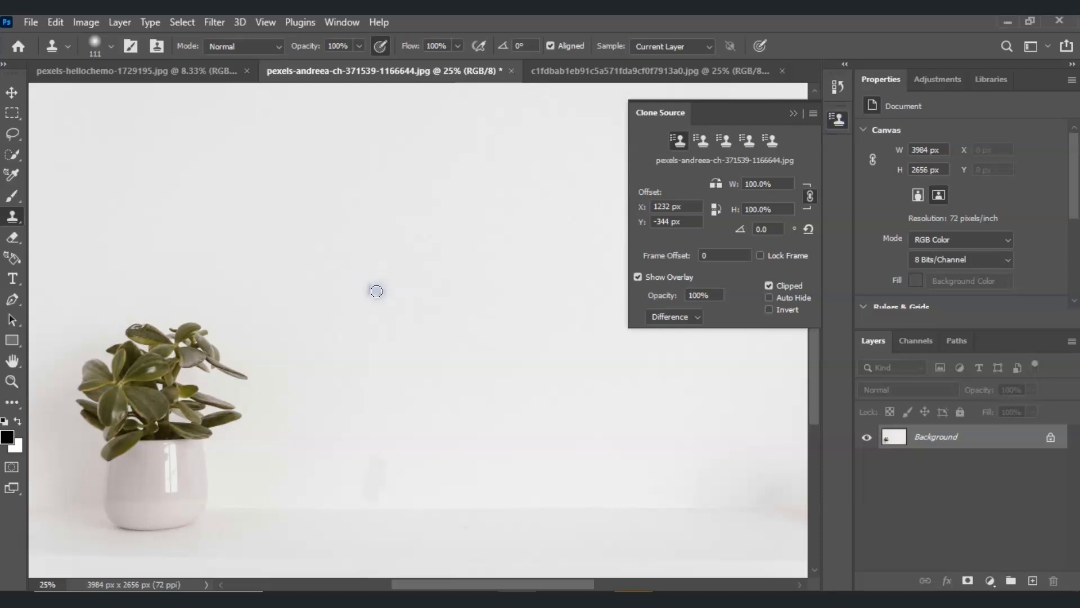
{"action": "left_click", "coordinate": [376, 264]}
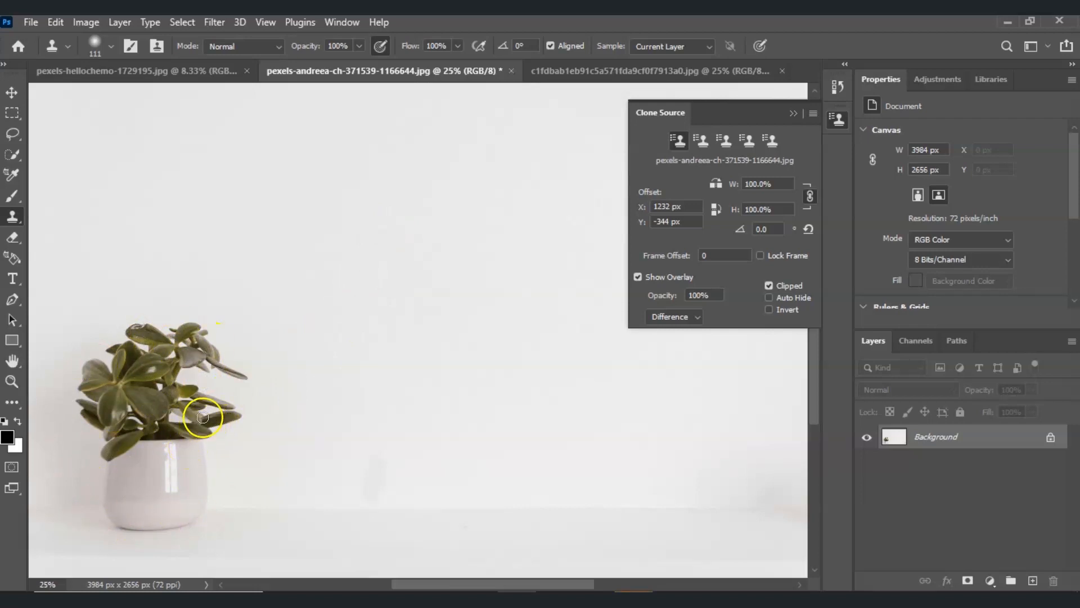
{"action": "left_click_drag", "start_coordinate": [353, 333], "coordinate": [361, 331]}
{"action": "key", "text": "alt"}
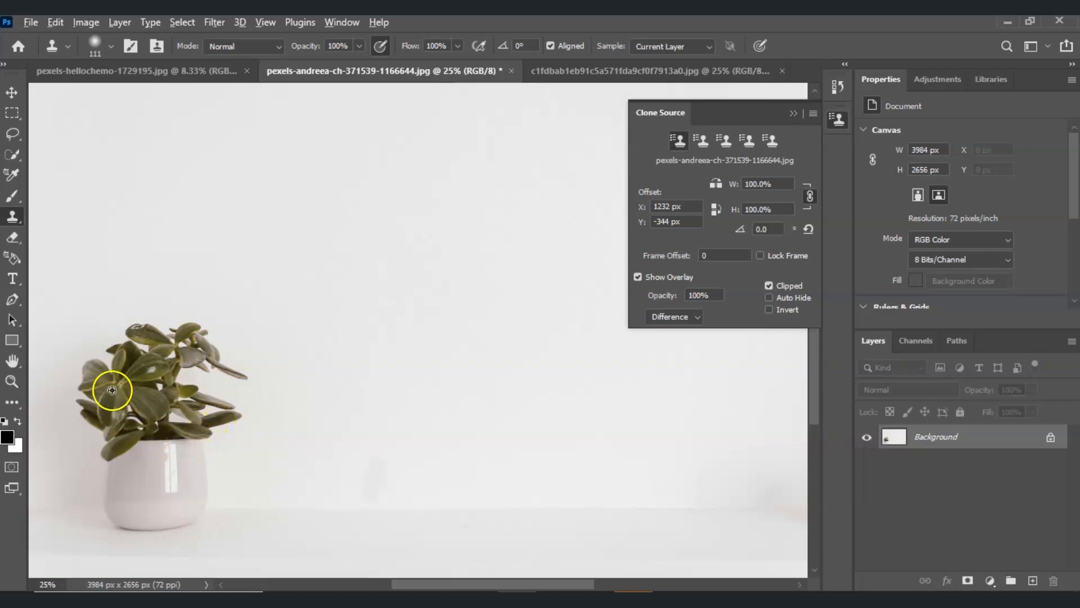
{"action": "left_click", "coordinate": [122, 373], "text": "alt"}
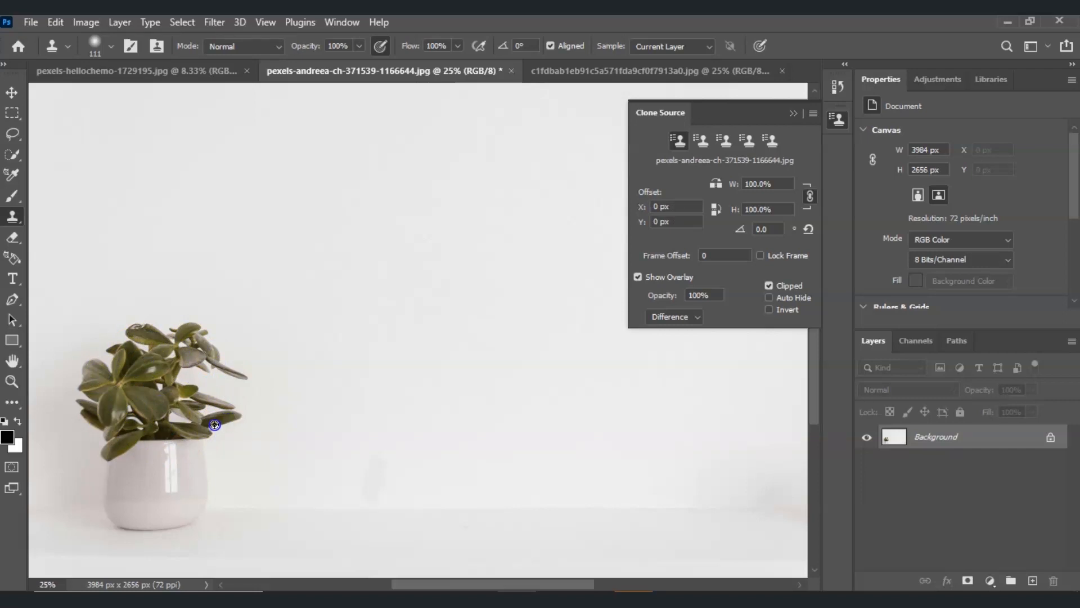
Step: Clone an unflipped copy of the potted plant onto the blank wall beside the original
{"action": "mouse_move", "coordinate": [204, 420]}
{"action": "left_mouse_down"}
{"action": "mouse_move", "coordinate": [258, 416]}
{"action": "mouse_move", "coordinate": [216, 416]}
{"action": "mouse_move", "coordinate": [267, 388]}
{"action": "mouse_move", "coordinate": [270, 377]}
{"action": "mouse_move", "coordinate": [235, 394]}
{"action": "mouse_move", "coordinate": [261, 373]}
{"action": "left_mouse_up"}
{"action": "left_click", "coordinate": [236, 414], "text": "alt"}
{"action": "left_click", "coordinate": [206, 417], "text": "alt"}
{"action": "left_click_drag", "start_coordinate": [342, 366], "coordinate": [351, 363]}
{"action": "left_click", "coordinate": [372, 367]}
{"action": "mouse_move", "coordinate": [443, 393]}
{"action": "left_mouse_down"}
{"action": "mouse_move", "coordinate": [463, 372]}
{"action": "mouse_move", "coordinate": [412, 400]}
{"action": "mouse_move", "coordinate": [409, 356]}
{"action": "mouse_move", "coordinate": [348, 397]}
{"action": "mouse_move", "coordinate": [398, 316]}
{"action": "mouse_move", "coordinate": [352, 393]}
{"action": "mouse_move", "coordinate": [338, 369]}
{"action": "mouse_move", "coordinate": [381, 309]}
{"action": "mouse_move", "coordinate": [380, 324]}
{"action": "mouse_move", "coordinate": [395, 327]}
{"action": "mouse_move", "coordinate": [326, 324]}
{"action": "mouse_move", "coordinate": [369, 299]}
{"action": "mouse_move", "coordinate": [318, 383]}
{"action": "mouse_move", "coordinate": [366, 335]}
{"action": "mouse_move", "coordinate": [337, 405]}
{"action": "mouse_move", "coordinate": [296, 397]}
{"action": "mouse_move", "coordinate": [379, 435]}
{"action": "mouse_move", "coordinate": [373, 463]}
{"action": "mouse_move", "coordinate": [399, 477]}
{"action": "mouse_move", "coordinate": [365, 503]}
{"action": "mouse_move", "coordinate": [355, 487]}
{"action": "mouse_move", "coordinate": [380, 416]}
{"action": "mouse_move", "coordinate": [322, 463]}
{"action": "mouse_move", "coordinate": [355, 476]}
{"action": "mouse_move", "coordinate": [366, 403]}
{"action": "mouse_move", "coordinate": [338, 416]}
{"action": "mouse_move", "coordinate": [360, 423]}
{"action": "mouse_move", "coordinate": [325, 450]}
{"action": "mouse_move", "coordinate": [314, 425]}
{"action": "mouse_move", "coordinate": [324, 414]}
{"action": "mouse_move", "coordinate": [323, 498]}
{"action": "mouse_move", "coordinate": [334, 509]}
{"action": "mouse_move", "coordinate": [372, 506]}
{"action": "mouse_move", "coordinate": [331, 492]}
{"action": "mouse_move", "coordinate": [422, 492]}
{"action": "left_mouse_up"}
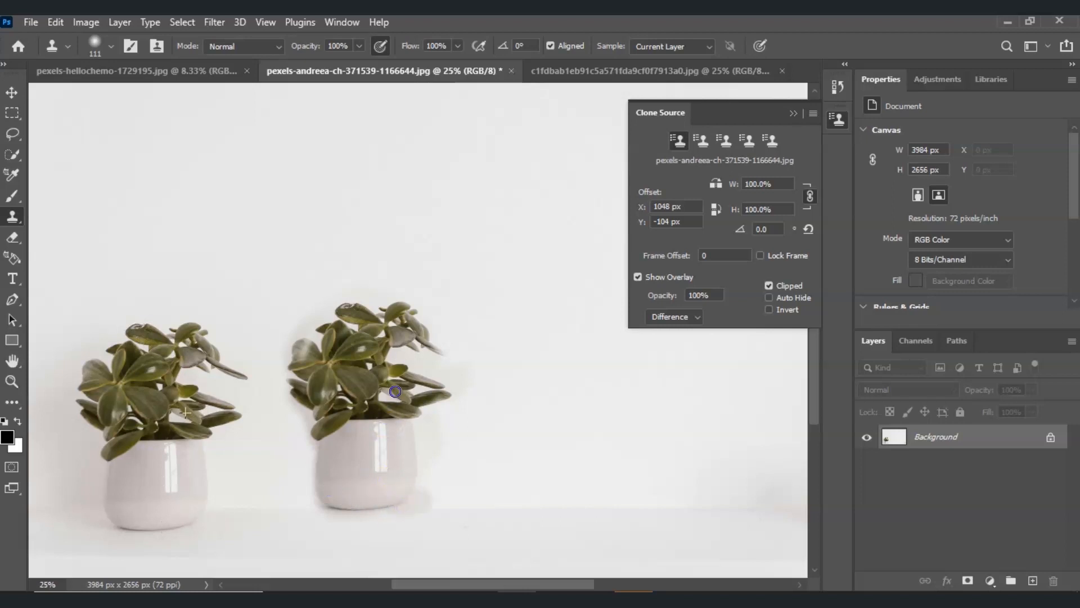
{"action": "left_click_drag", "start_coordinate": [447, 352], "coordinate": [422, 326]}
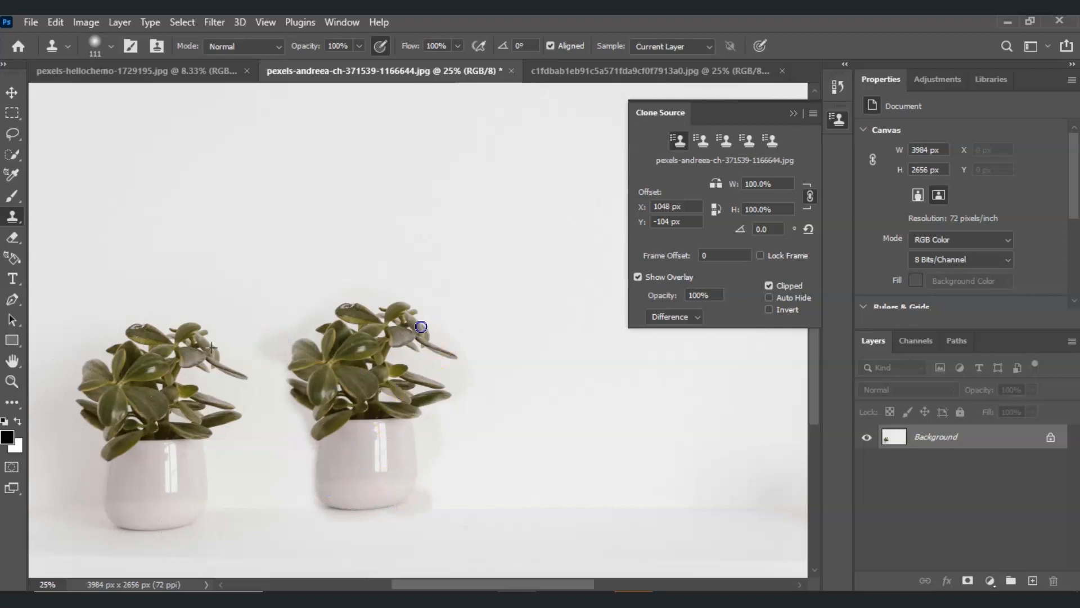
{"action": "mouse_move", "coordinate": [345, 458]}
{"action": "left_mouse_down"}
{"action": "mouse_move", "coordinate": [343, 499]}
{"action": "mouse_move", "coordinate": [320, 505]}
{"action": "left_mouse_up"}
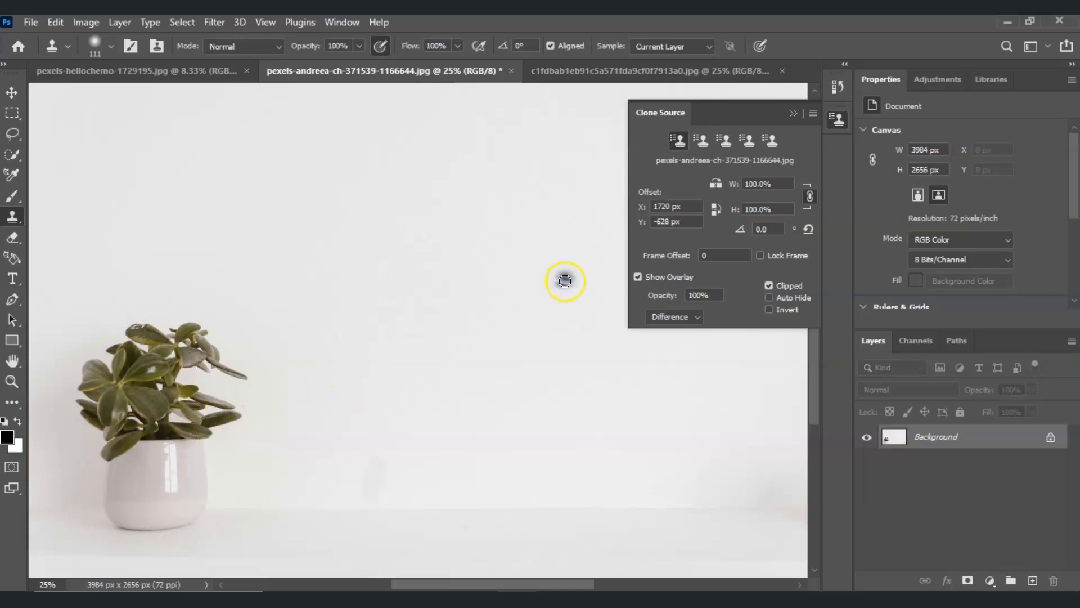
Step: Turn on vertical flipping for the clone source, sample the plant's leaves, and paint an upside-down copy above the original plant
{"action": "left_click", "coordinate": [715, 212]}
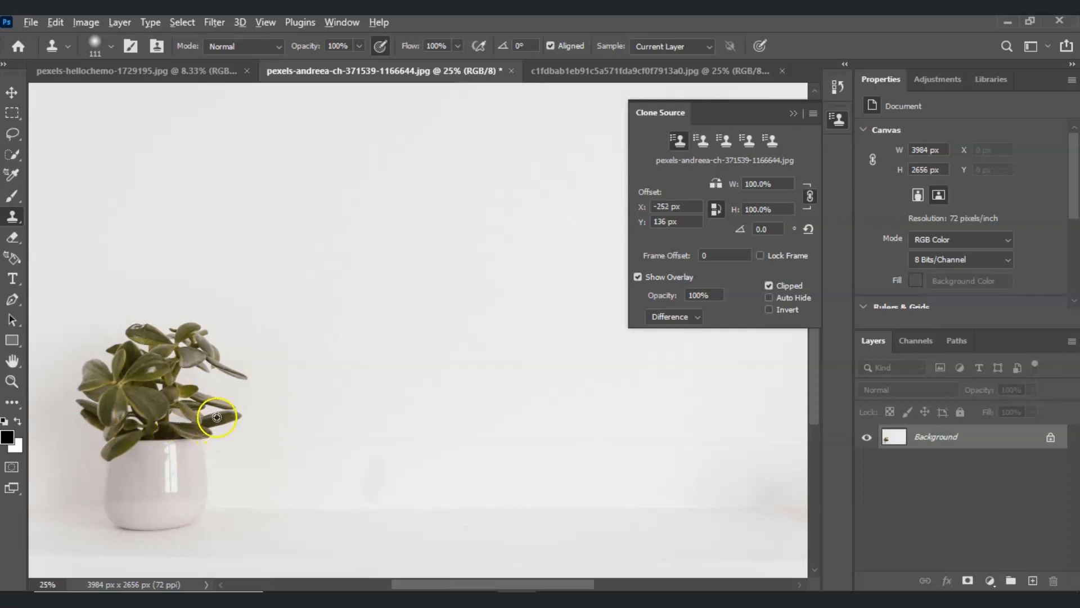
{"action": "left_click", "coordinate": [186, 430], "text": "alt"}
{"action": "left_click", "coordinate": [216, 416], "text": "alt"}
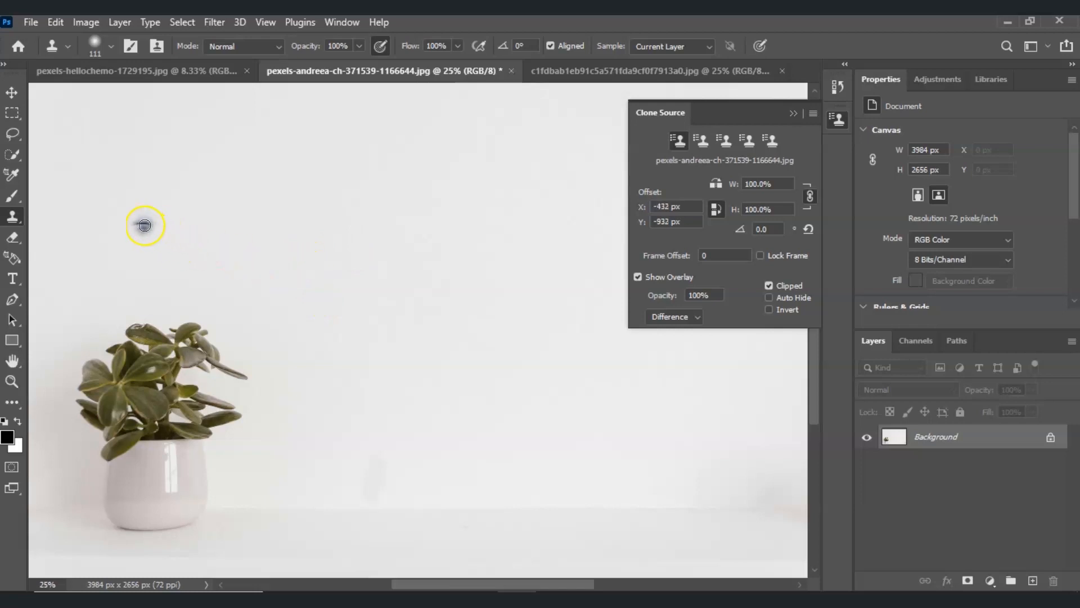
{"action": "mouse_move", "coordinate": [125, 210]}
{"action": "left_mouse_down"}
{"action": "mouse_move", "coordinate": [199, 213]}
{"action": "mouse_move", "coordinate": [75, 224]}
{"action": "mouse_move", "coordinate": [107, 174]}
{"action": "mouse_move", "coordinate": [47, 208]}
{"action": "mouse_move", "coordinate": [25, 169]}
{"action": "mouse_move", "coordinate": [39, 98]}
{"action": "mouse_move", "coordinate": [106, 104]}
{"action": "mouse_move", "coordinate": [43, 164]}
{"action": "mouse_move", "coordinate": [29, 242]}
{"action": "mouse_move", "coordinate": [61, 212]}
{"action": "mouse_move", "coordinate": [122, 216]}
{"action": "mouse_move", "coordinate": [83, 312]}
{"action": "mouse_move", "coordinate": [98, 274]}
{"action": "mouse_move", "coordinate": [37, 275]}
{"action": "left_mouse_up"}
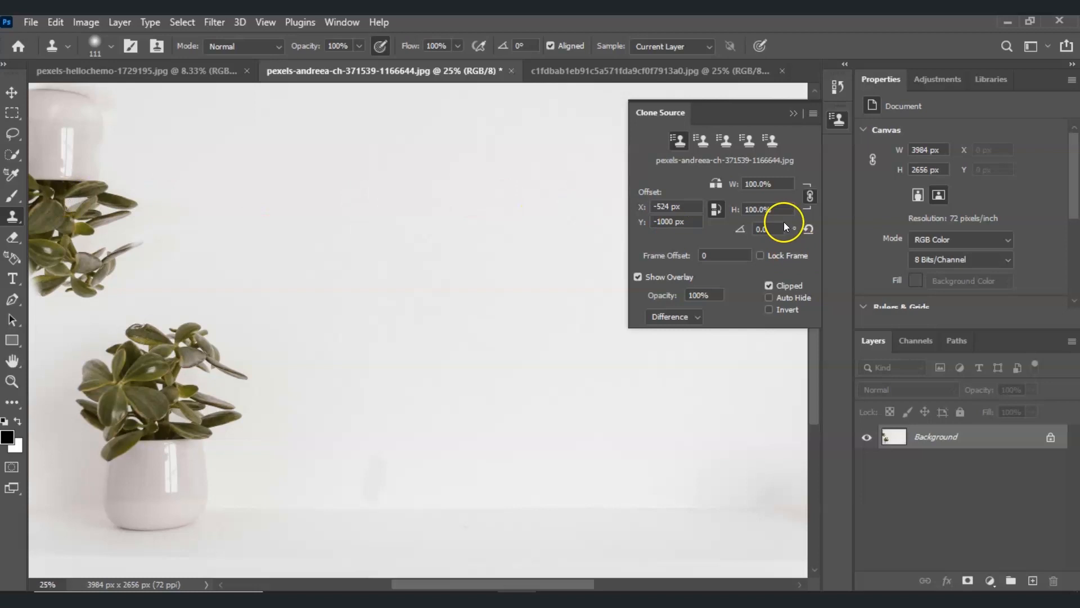
Step: Switch the clone source from vertical to horizontal flipping and paint a mirrored copy of the plant beside the original
{"action": "left_click", "coordinate": [717, 210]}
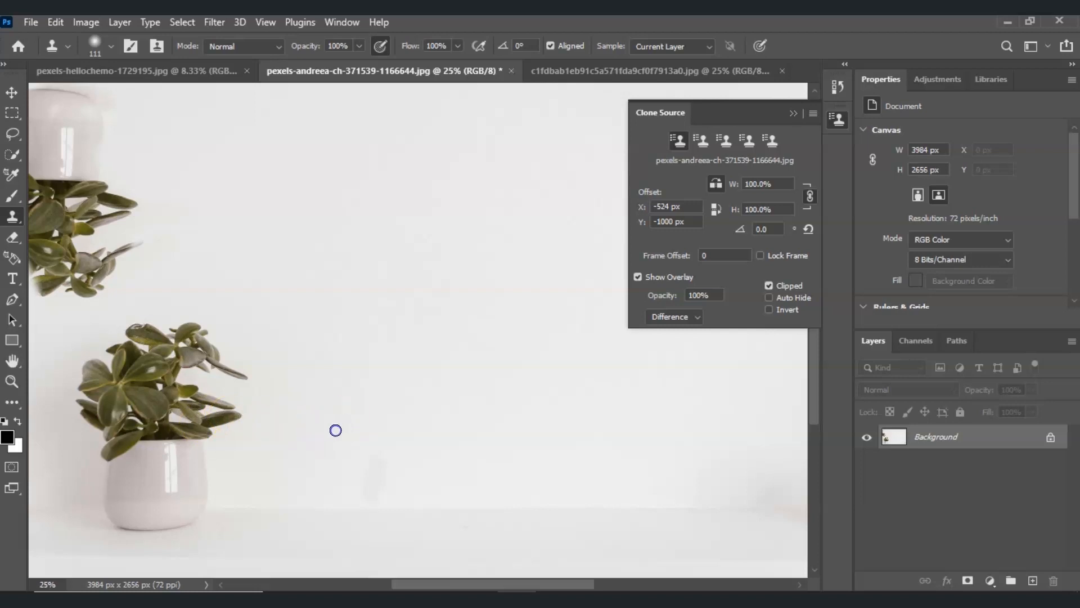
{"action": "left_click", "coordinate": [203, 426], "text": "alt"}
{"action": "mouse_move", "coordinate": [369, 394]}
{"action": "left_mouse_down"}
{"action": "mouse_move", "coordinate": [333, 388]}
{"action": "mouse_move", "coordinate": [355, 405]}
{"action": "mouse_move", "coordinate": [456, 399]}
{"action": "mouse_move", "coordinate": [415, 321]}
{"action": "mouse_move", "coordinate": [430, 319]}
{"action": "mouse_move", "coordinate": [473, 373]}
{"action": "mouse_move", "coordinate": [433, 463]}
{"action": "mouse_move", "coordinate": [413, 444]}
{"action": "mouse_move", "coordinate": [375, 448]}
{"action": "mouse_move", "coordinate": [516, 393]}
{"action": "mouse_move", "coordinate": [422, 446]}
{"action": "mouse_move", "coordinate": [458, 321]}
{"action": "mouse_move", "coordinate": [411, 313]}
{"action": "mouse_move", "coordinate": [362, 337]}
{"action": "mouse_move", "coordinate": [408, 294]}
{"action": "mouse_move", "coordinate": [400, 282]}
{"action": "mouse_move", "coordinate": [415, 310]}
{"action": "mouse_move", "coordinate": [508, 328]}
{"action": "mouse_move", "coordinate": [392, 307]}
{"action": "mouse_move", "coordinate": [383, 490]}
{"action": "mouse_move", "coordinate": [362, 499]}
{"action": "mouse_move", "coordinate": [502, 398]}
{"action": "mouse_move", "coordinate": [414, 509]}
{"action": "mouse_move", "coordinate": [217, 563]}
{"action": "mouse_move", "coordinate": [375, 411]}
{"action": "left_mouse_up"}
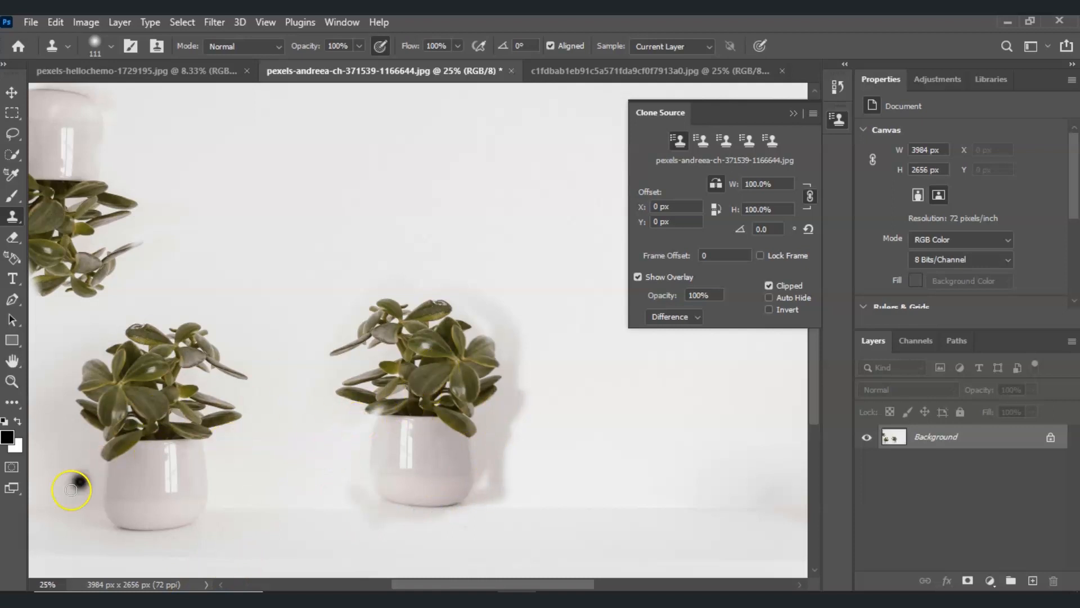
{"action": "key", "text": "F10"}
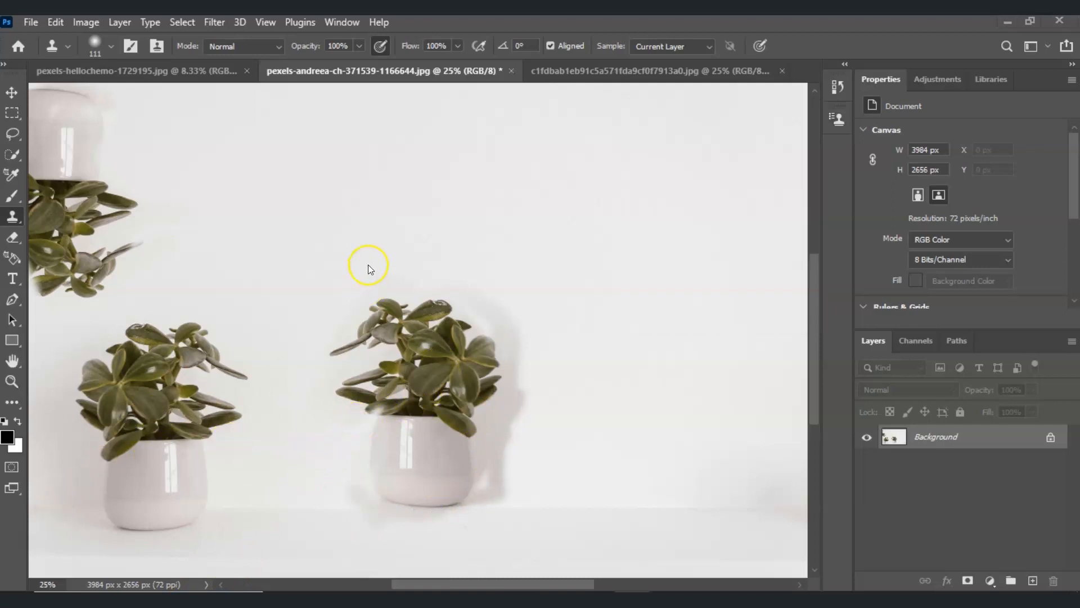
Step: Switch to the dog photo, duplicate its Background layer as Layer 1, and make the duplicate active
{"action": "left_click", "coordinate": [603, 72]}
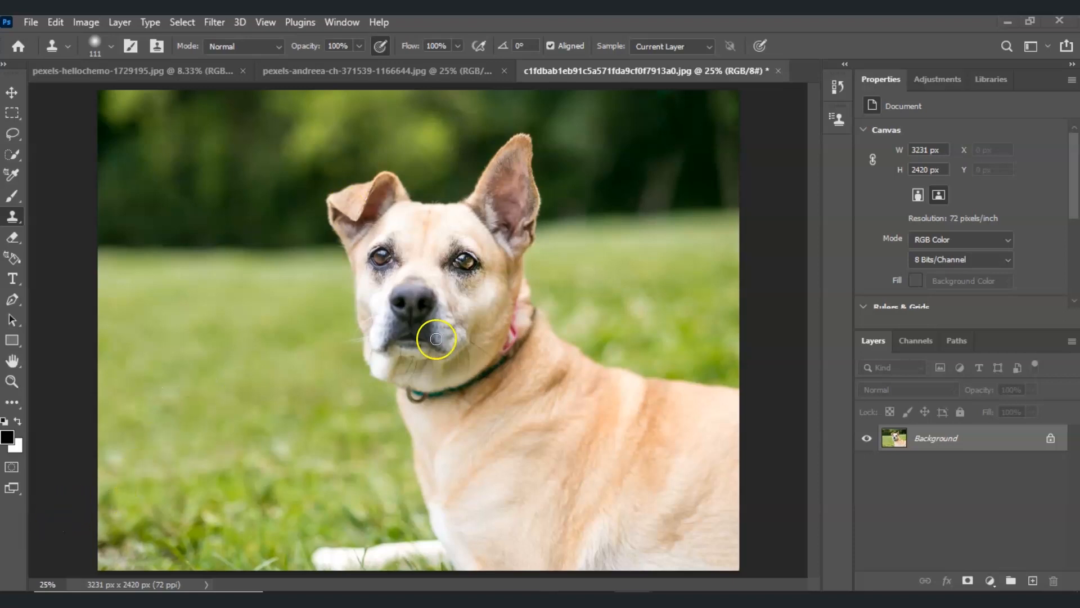
{"action": "left_click", "coordinate": [937, 443]}
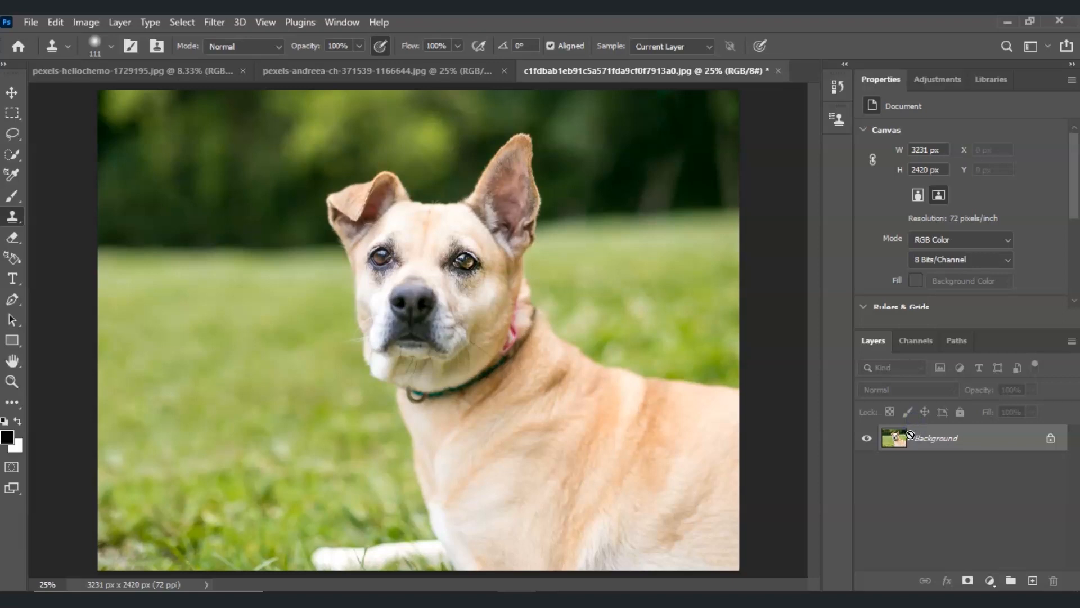
{"action": "key", "text": "ctrl+j"}
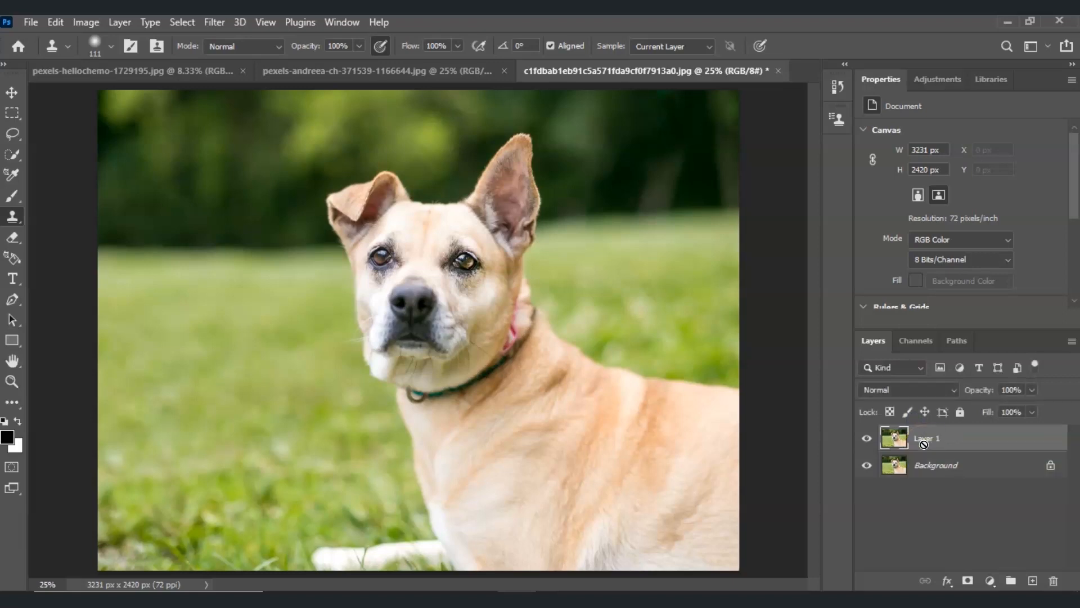
{"action": "left_click", "coordinate": [944, 472]}
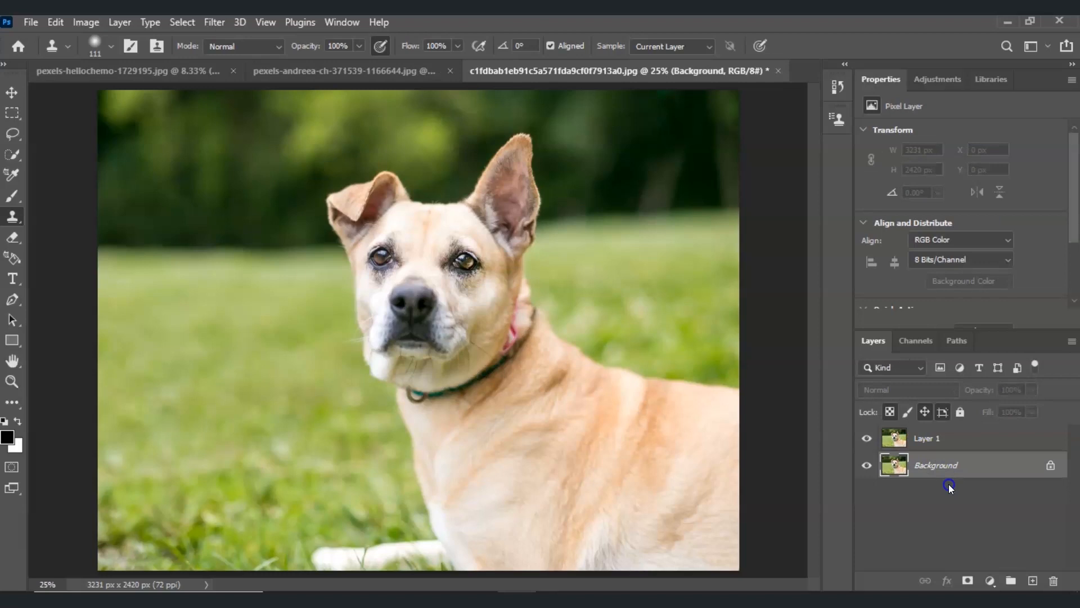
{"action": "left_click", "coordinate": [946, 442]}
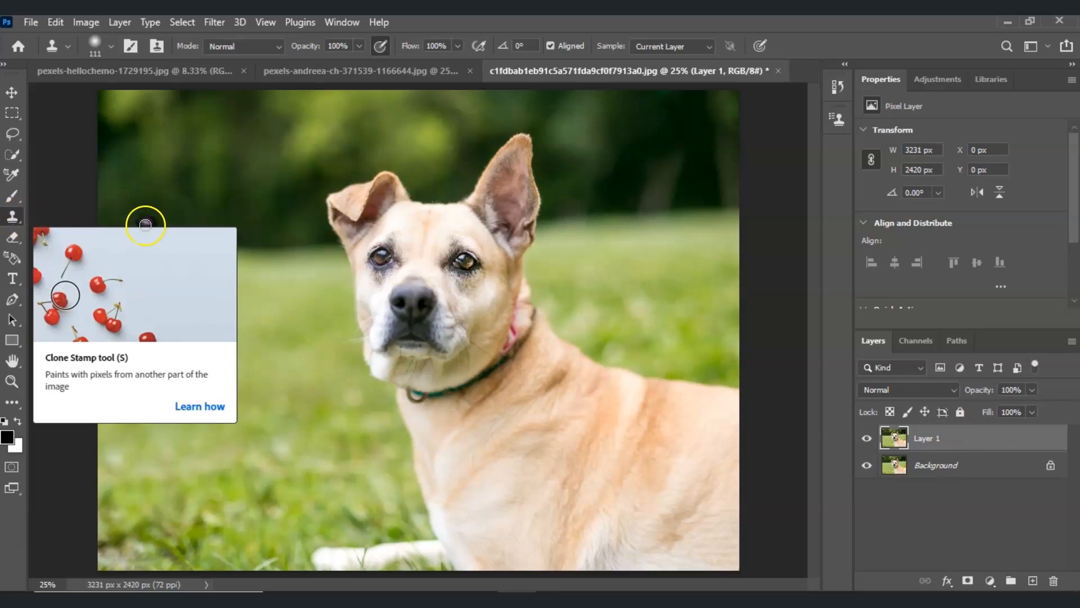
Step: Sample the dog's upright ear with the Clone Stamp and paint its mirrored copy over the folded ear on Layer 1
{"action": "key", "text": "a"}
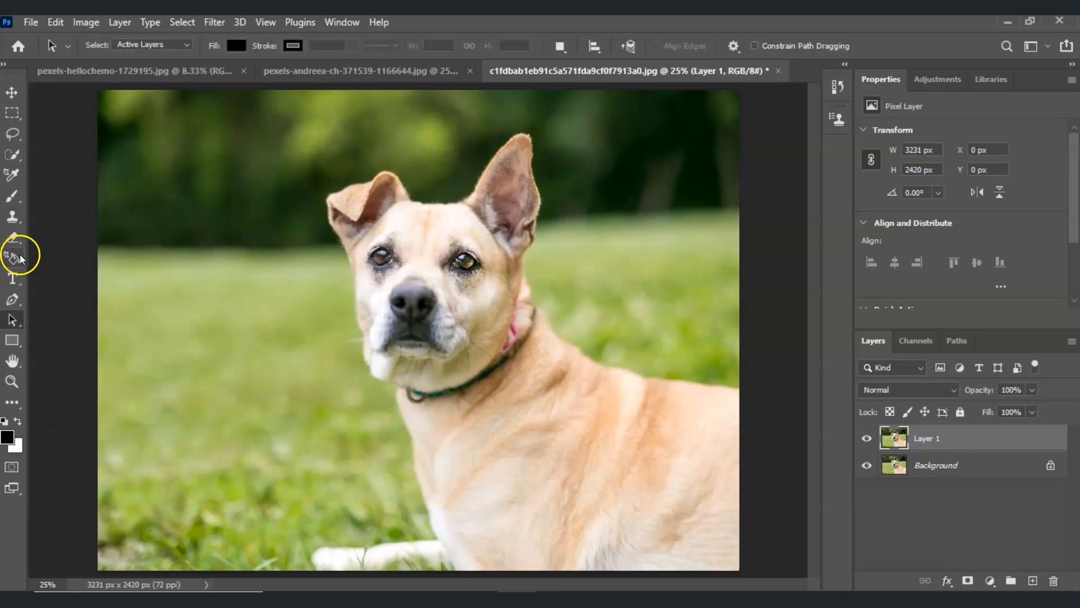
{"action": "left_click", "coordinate": [17, 215]}
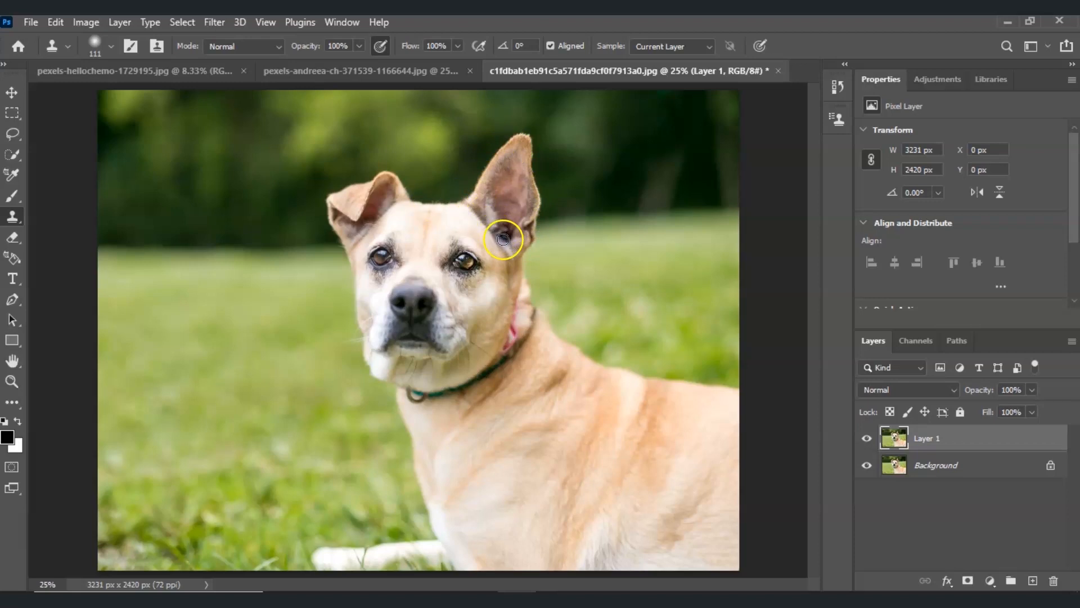
{"action": "left_click", "coordinate": [474, 207], "text": "alt"}
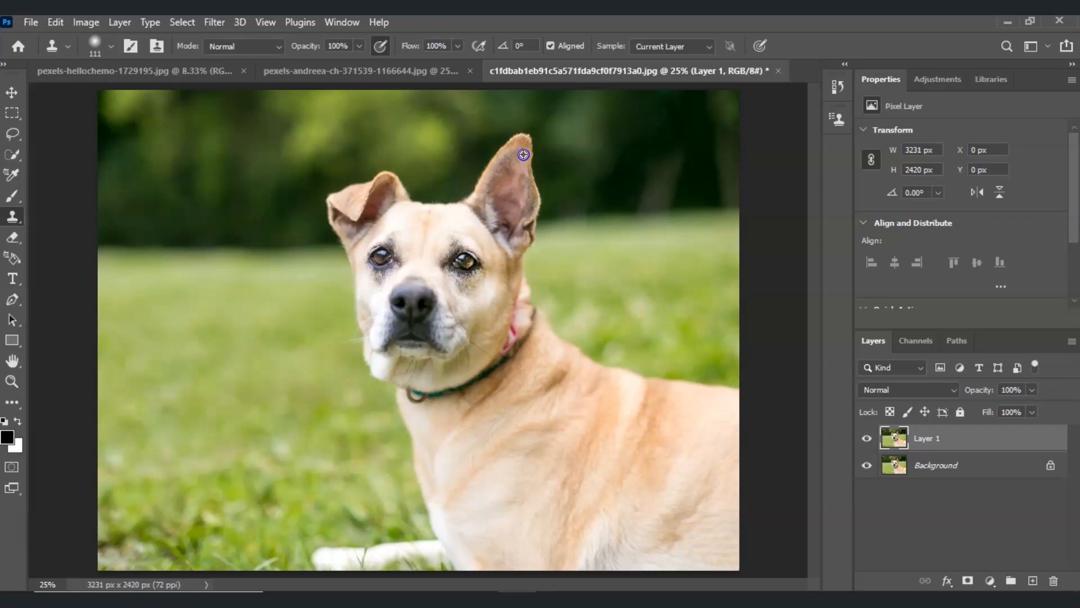
{"action": "left_click_drag", "start_coordinate": [352, 222], "coordinate": [374, 204]}
{"action": "mouse_move", "coordinate": [406, 195]}
{"action": "left_mouse_down"}
{"action": "mouse_move", "coordinate": [383, 144]}
{"action": "mouse_move", "coordinate": [364, 213]}
{"action": "mouse_move", "coordinate": [361, 152]}
{"action": "mouse_move", "coordinate": [339, 213]}
{"action": "mouse_move", "coordinate": [354, 133]}
{"action": "mouse_move", "coordinate": [364, 147]}
{"action": "mouse_move", "coordinate": [354, 137]}
{"action": "mouse_move", "coordinate": [344, 240]}
{"action": "mouse_move", "coordinate": [342, 230]}
{"action": "mouse_move", "coordinate": [373, 211]}
{"action": "left_mouse_up"}
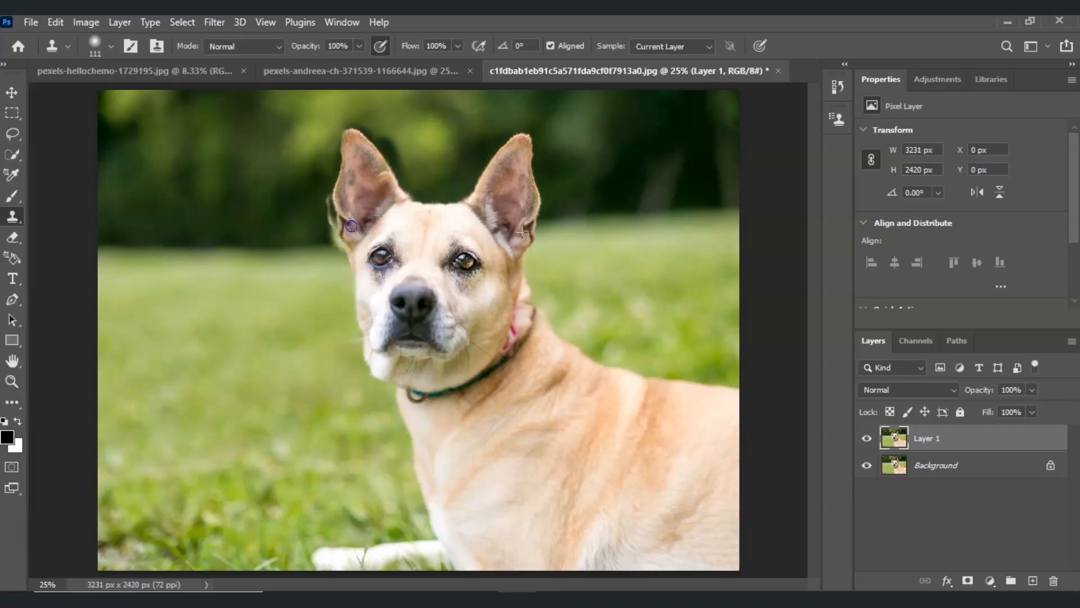